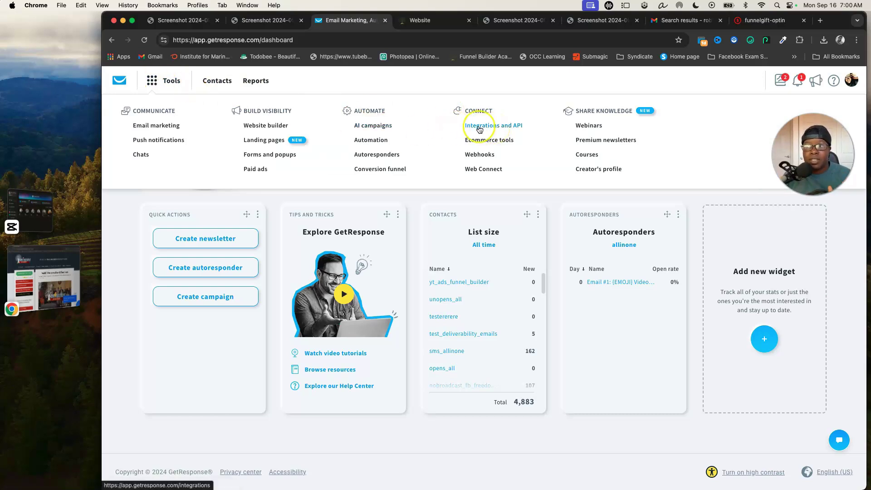
Generate a GetResponse API key named "Test Website 6" and copy it
click(479, 128)
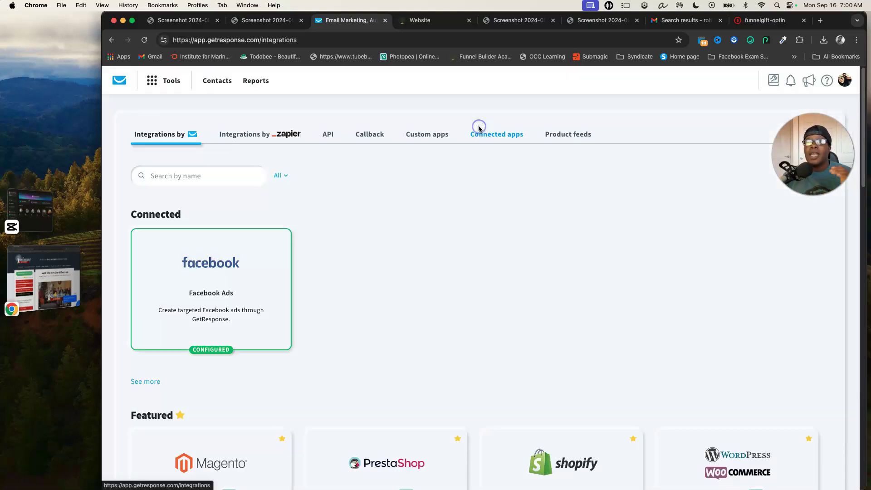
click(329, 139)
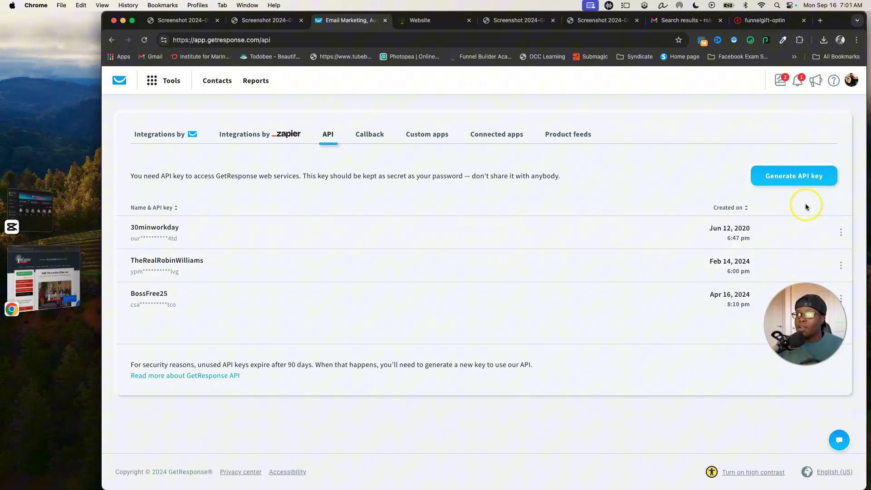
click(788, 178)
click(544, 281)
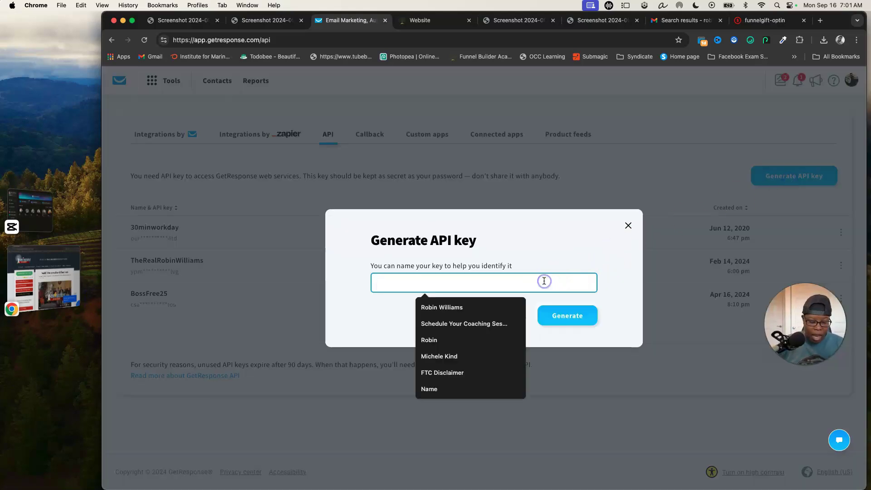
text(Test Website 6)
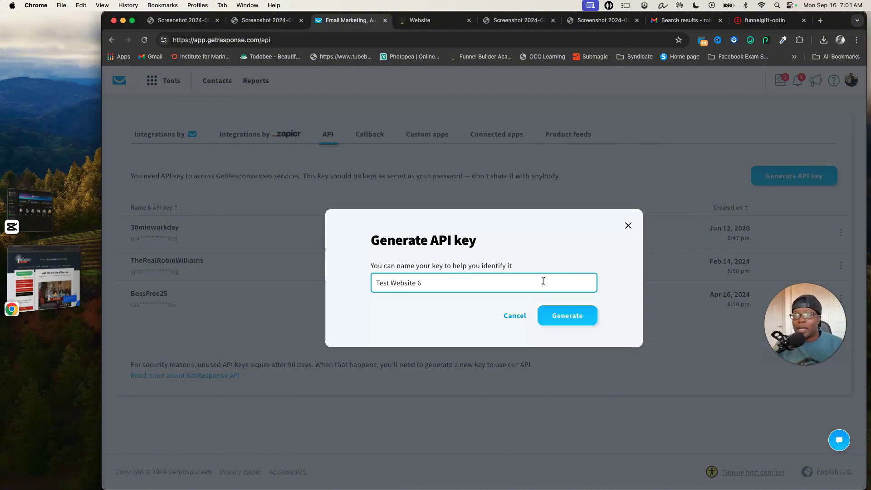
click(569, 317)
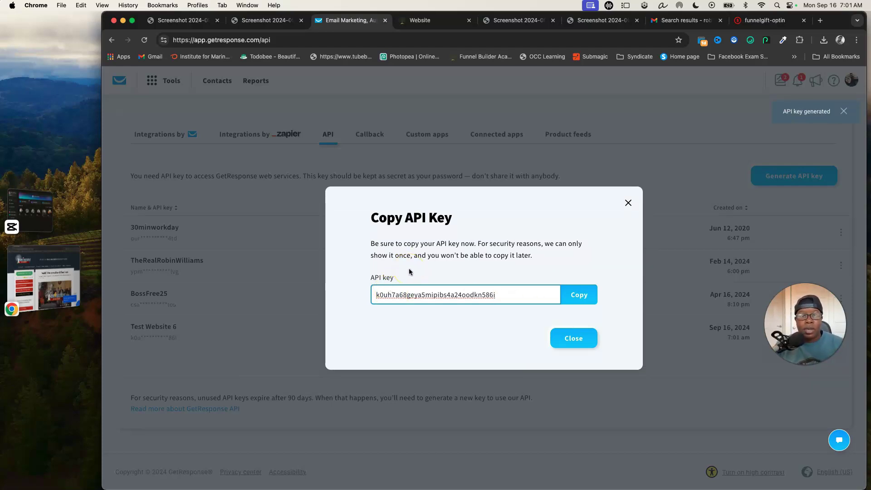
click(581, 298)
Switch to the funnel builder and open the list of applications that can be added in the funnel settings
click(419, 22)
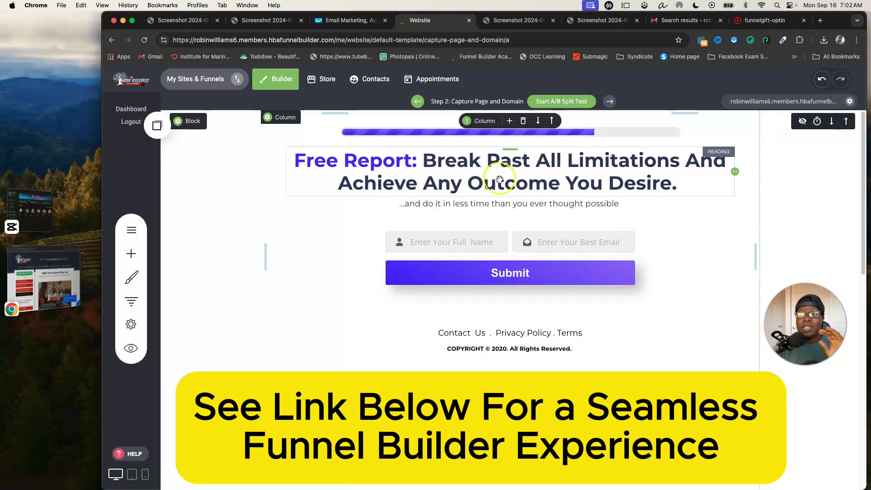
click(482, 235)
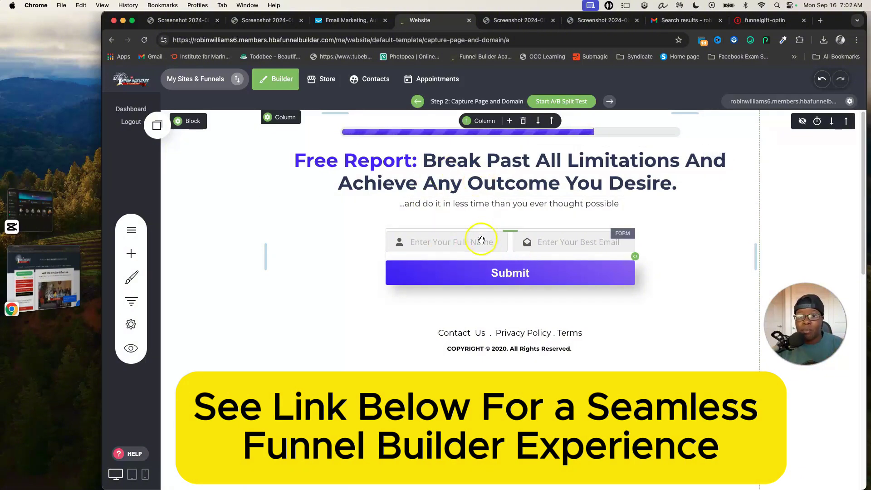
click(131, 333)
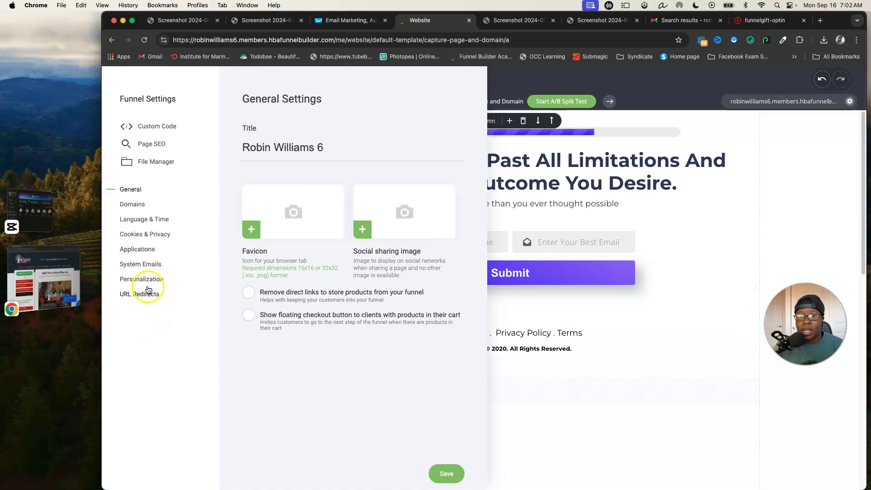
click(138, 250)
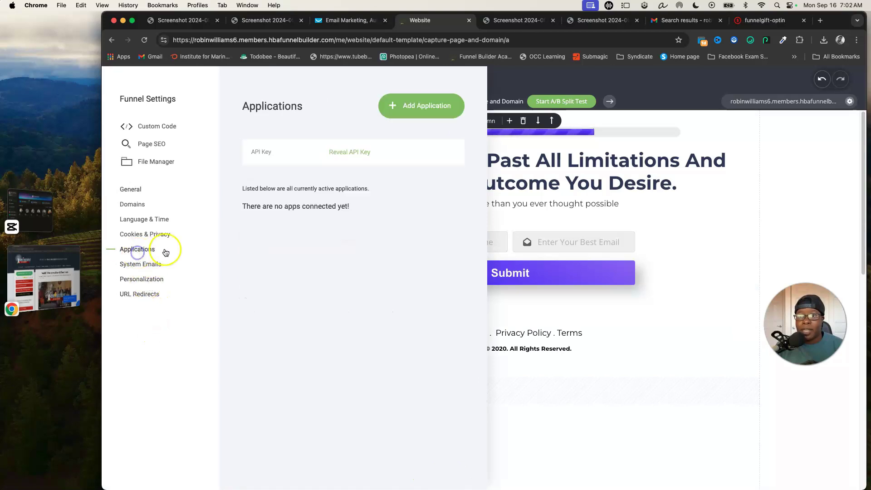
click(414, 113)
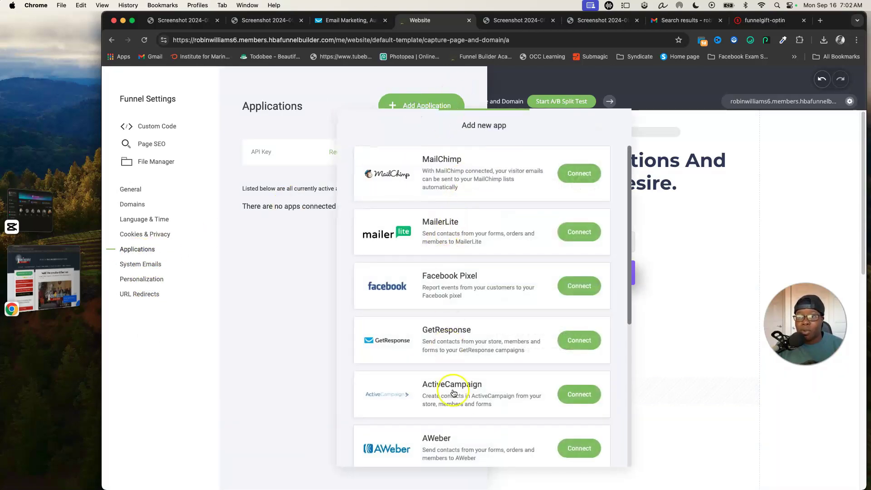
Connect GetResponse by pasting the copied API key, save and verify it, and close the funnel settings
scroll(459, 385, down, 1)
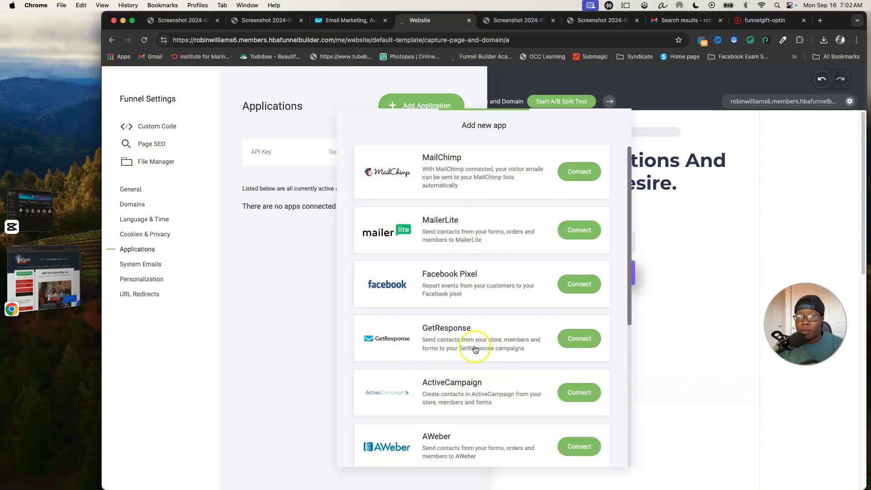
click(579, 345)
click(440, 188)
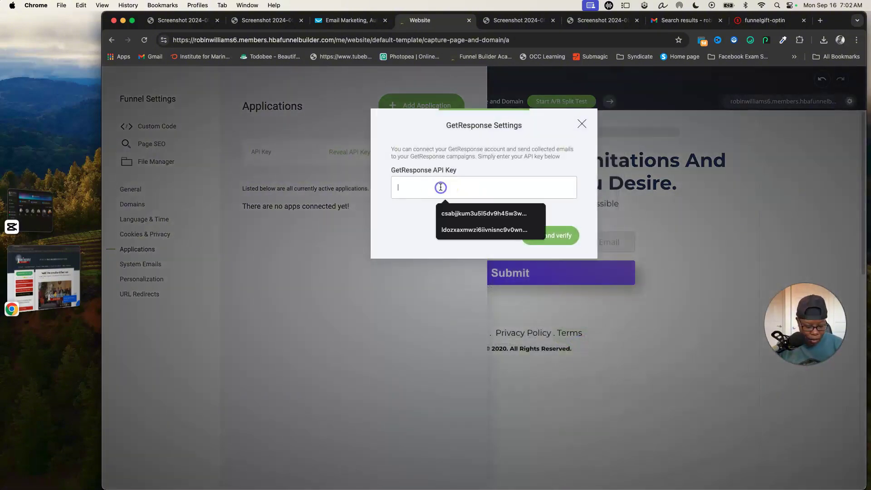
key(super+v)
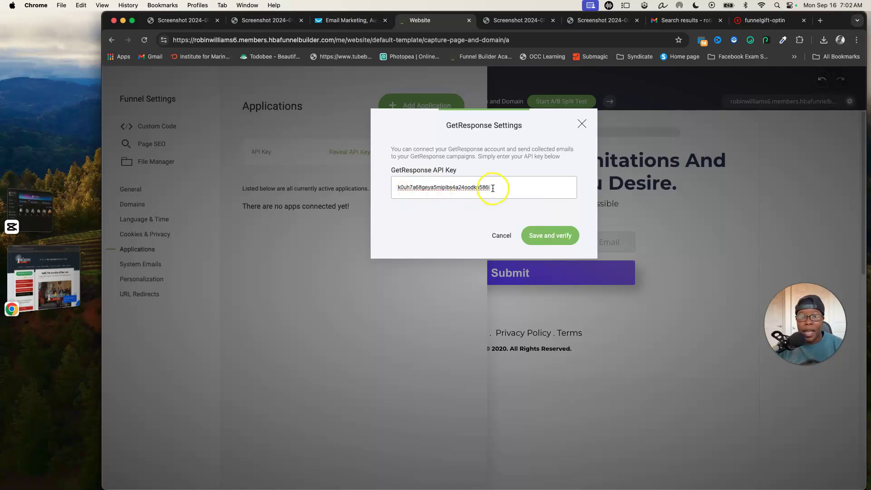
click(549, 235)
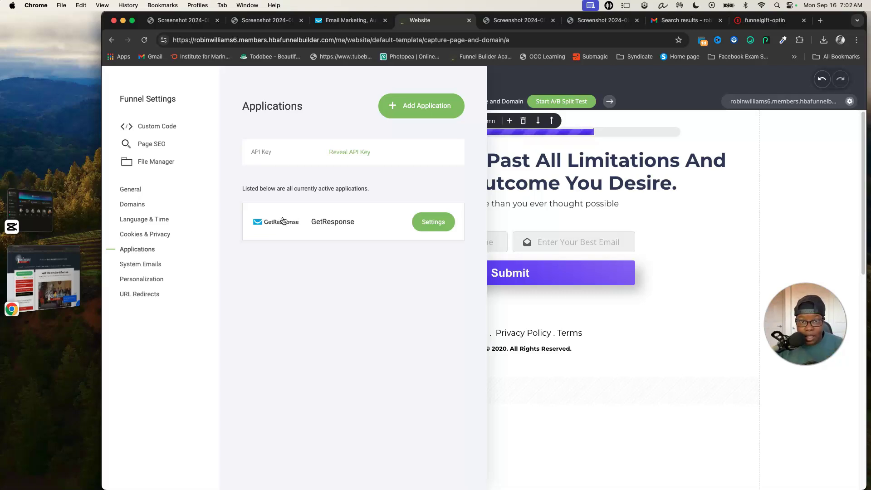
click(744, 252)
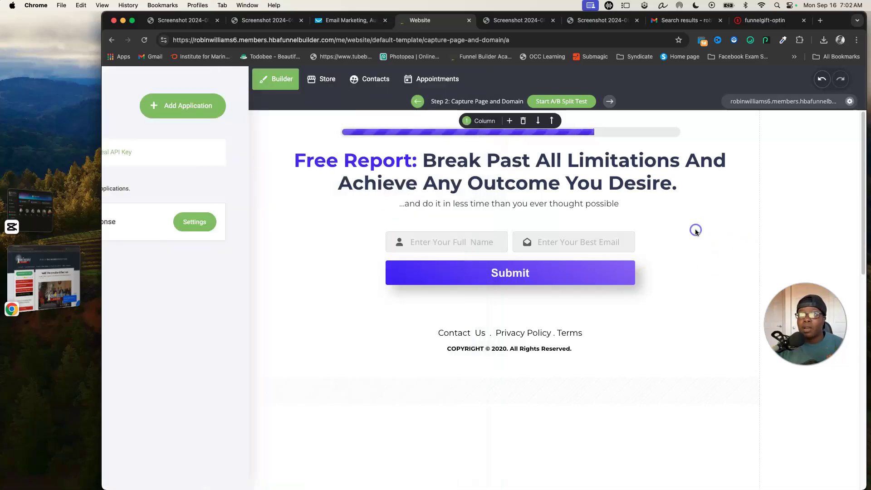
Switch to GetResponse and look through the contact lists available in the account
click(333, 20)
click(335, 119)
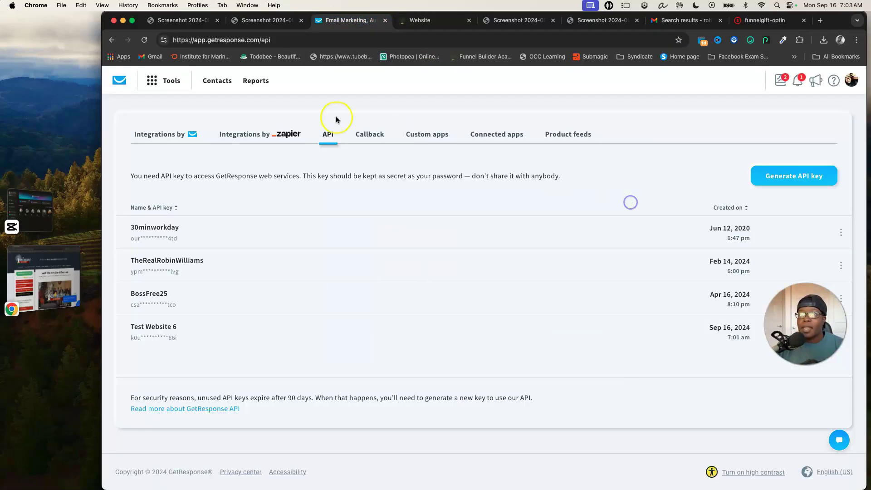
click(208, 81)
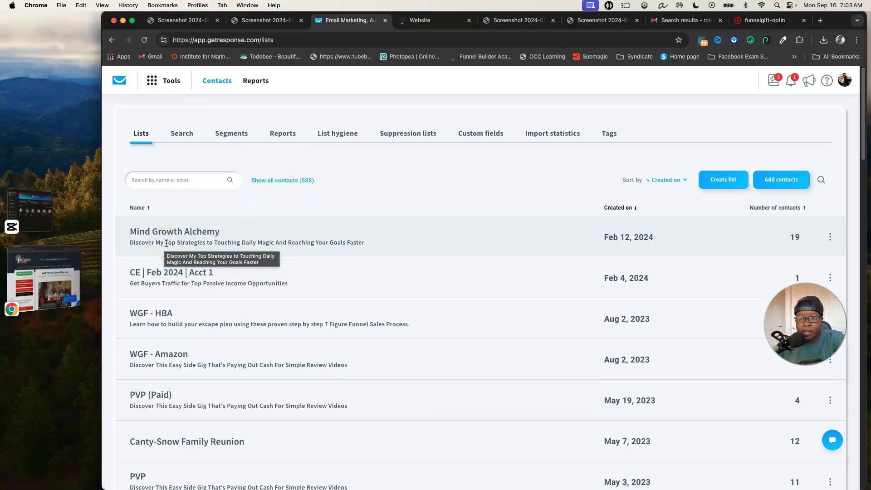
click(177, 312)
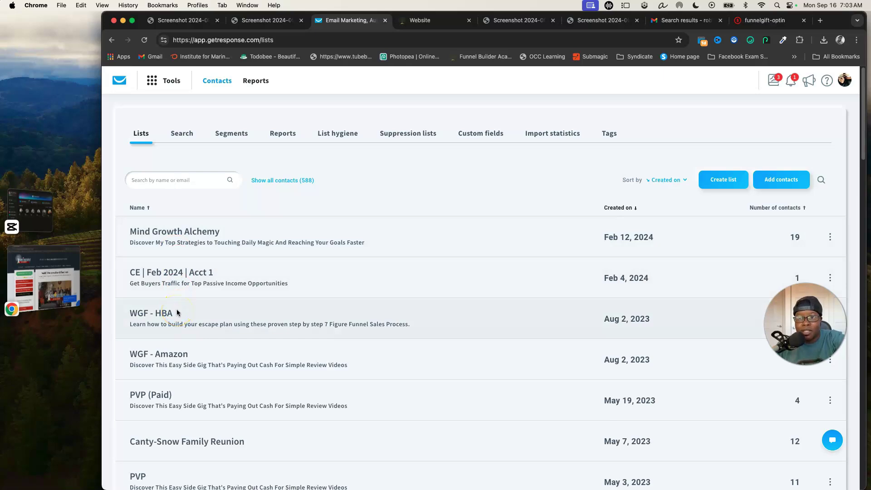
scroll(181, 308, down, 7)
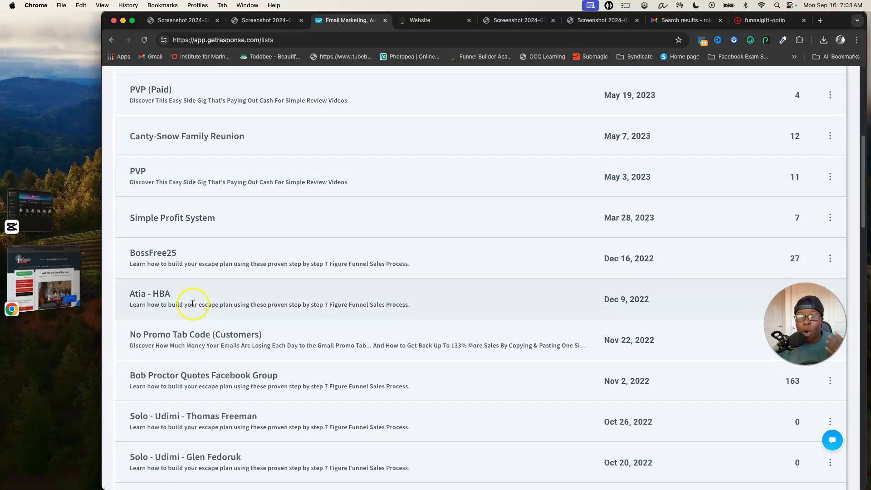
scroll(214, 278, up, 8)
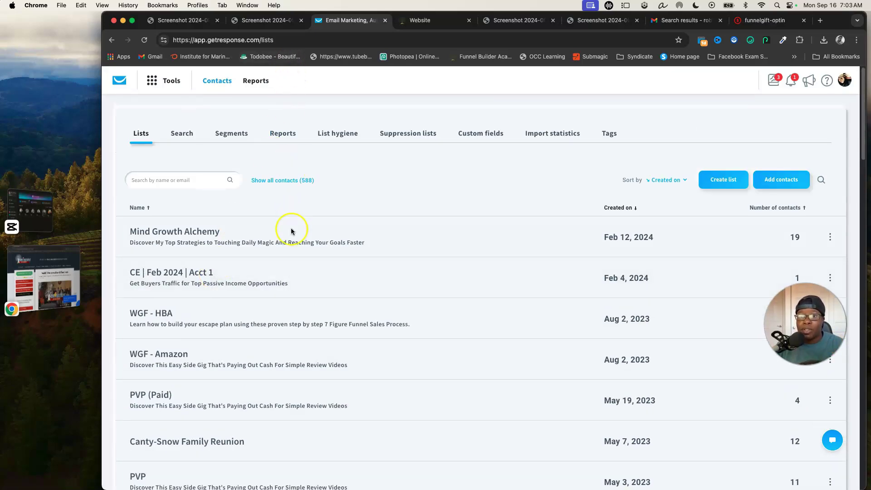
Return to the funnel builder and open the GetResponse list selection in the capture form's settings
click(443, 21)
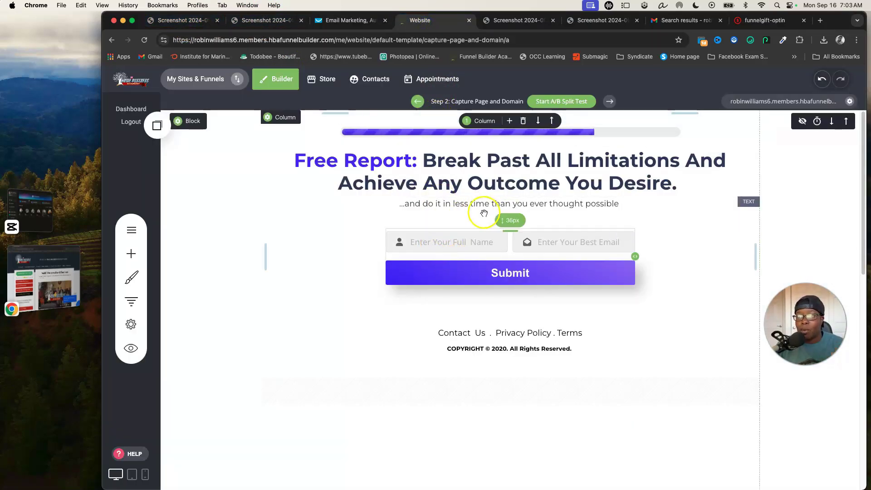
click(429, 246)
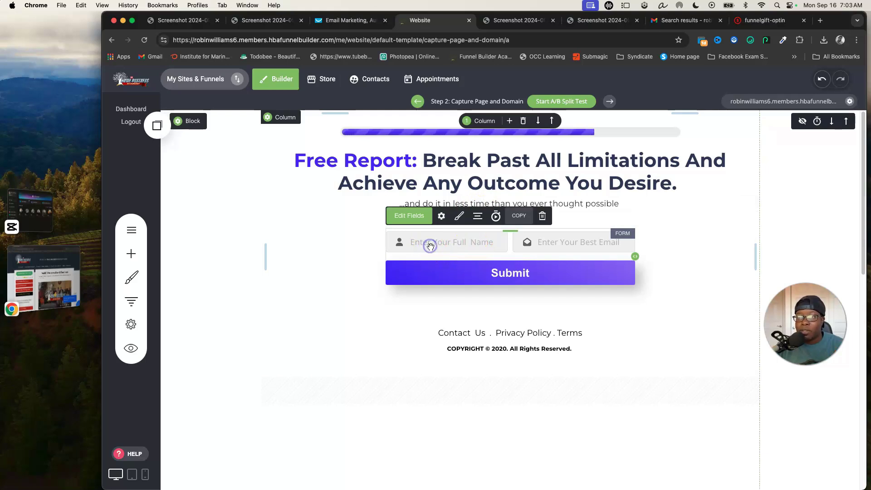
click(440, 217)
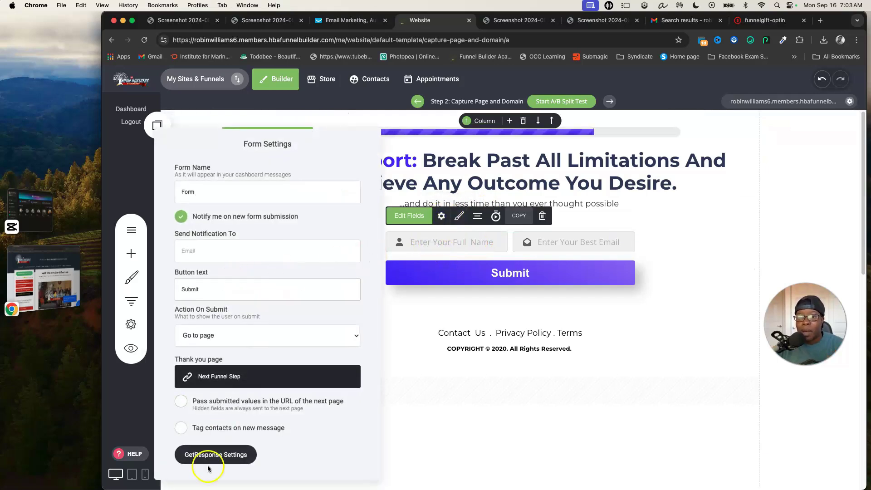
click(259, 458)
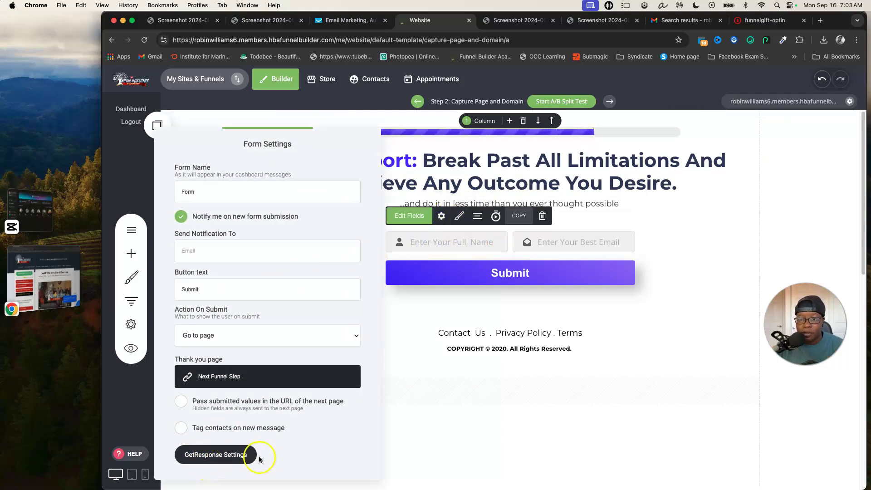
click(232, 461)
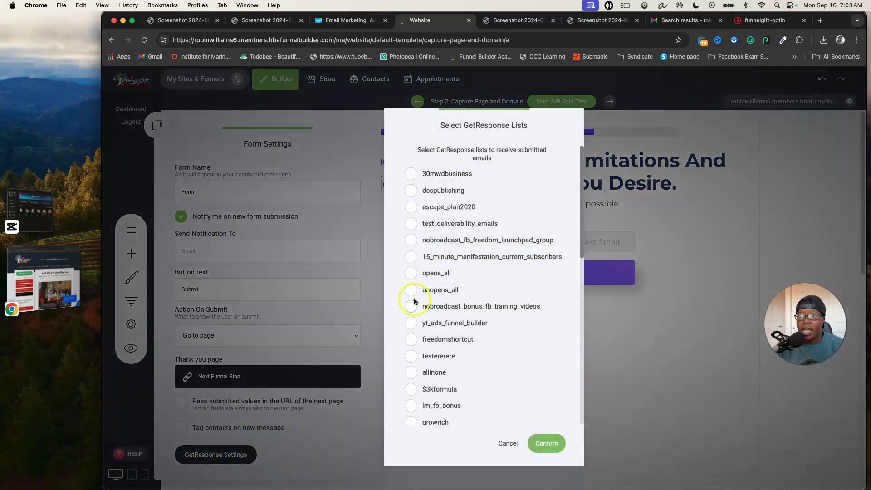
Choose the "Atia - HBA" list to receive the form's submitted emails and confirm the selection
scroll(402, 254, down, 10)
click(452, 331)
scroll(415, 376, up, 4)
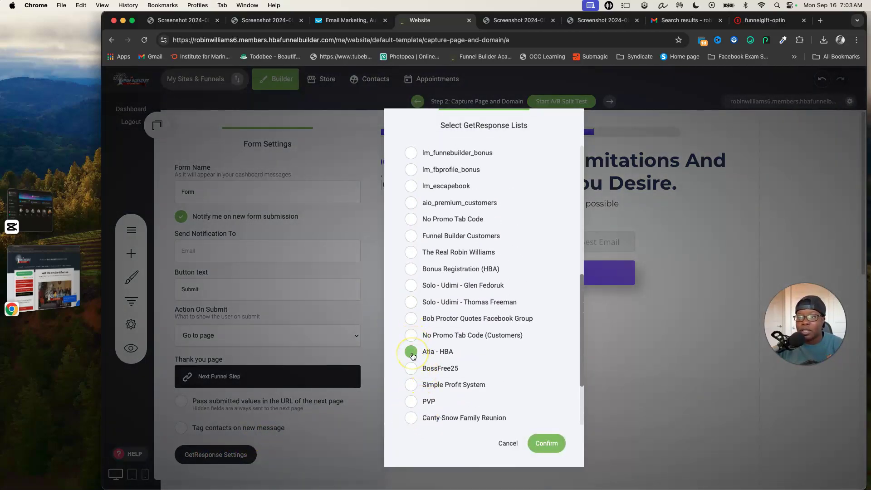
click(415, 357)
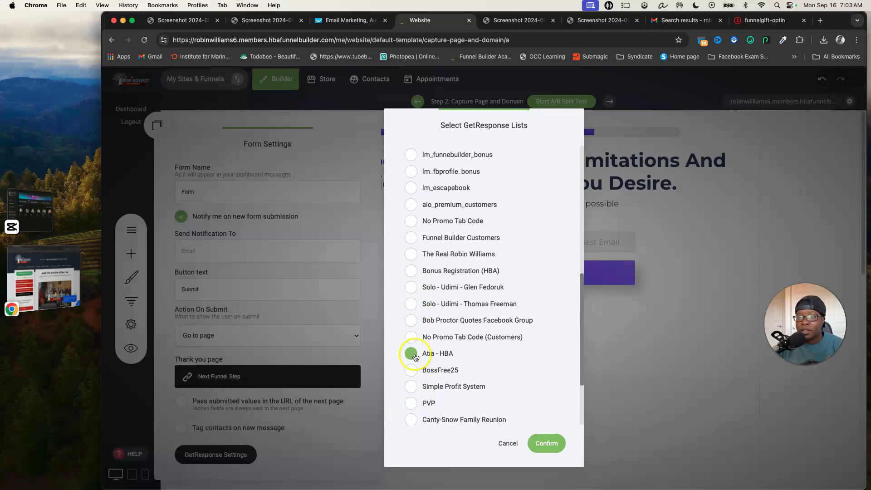
click(542, 435)
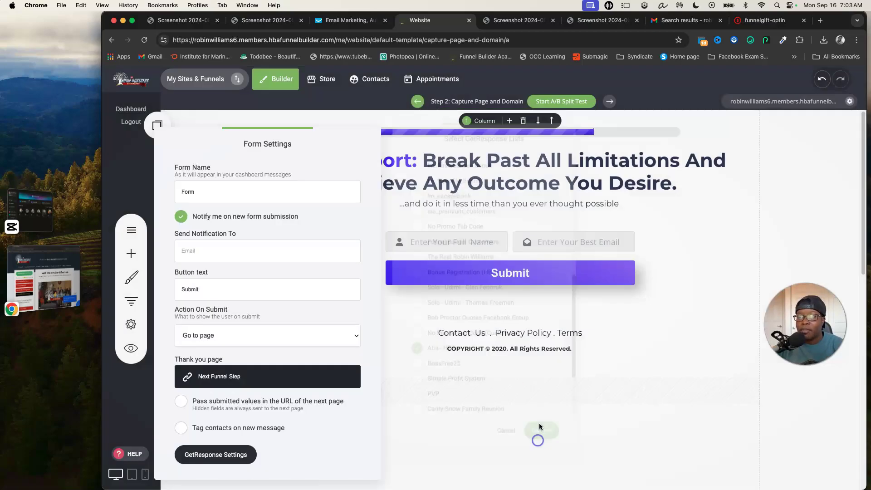
Save the capture page and open its live version
click(784, 81)
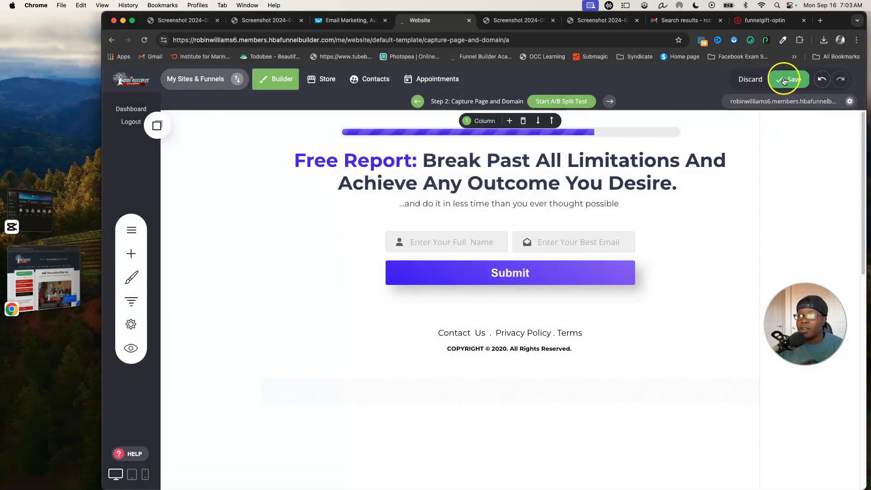
click(773, 101)
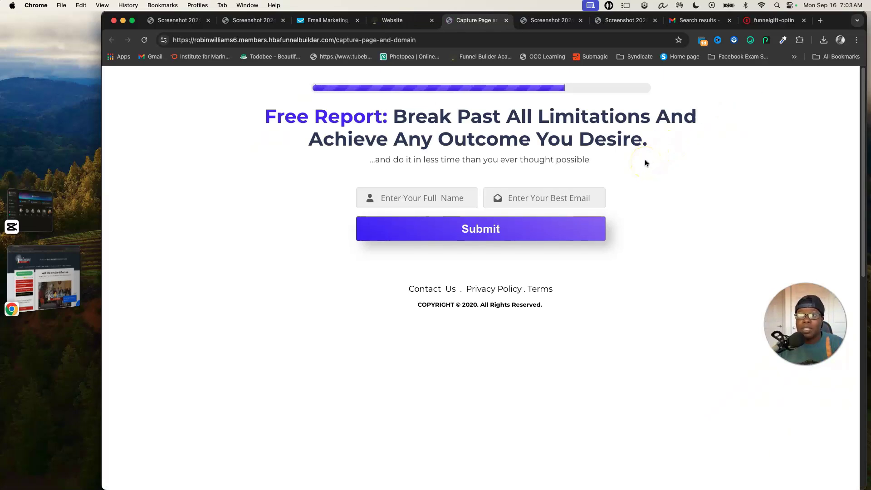
Return to the API key list in GetResponse and highlight the note about when unused keys expire
click(336, 22)
click(152, 80)
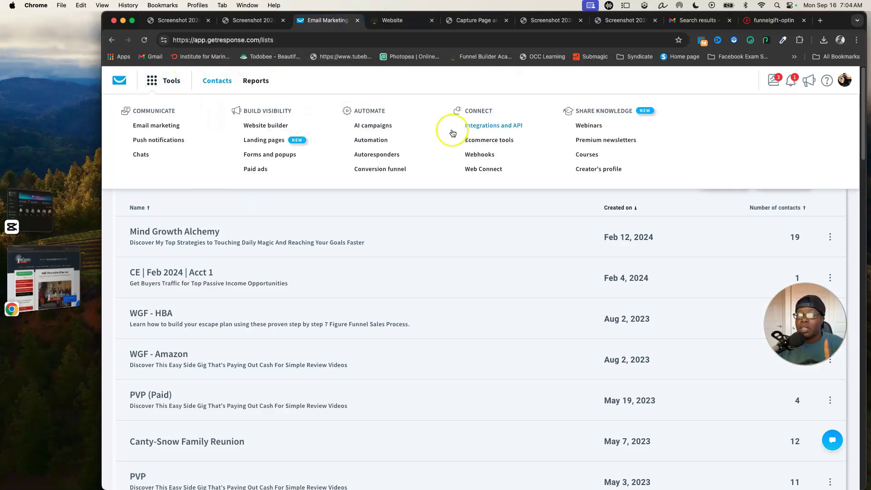
click(481, 126)
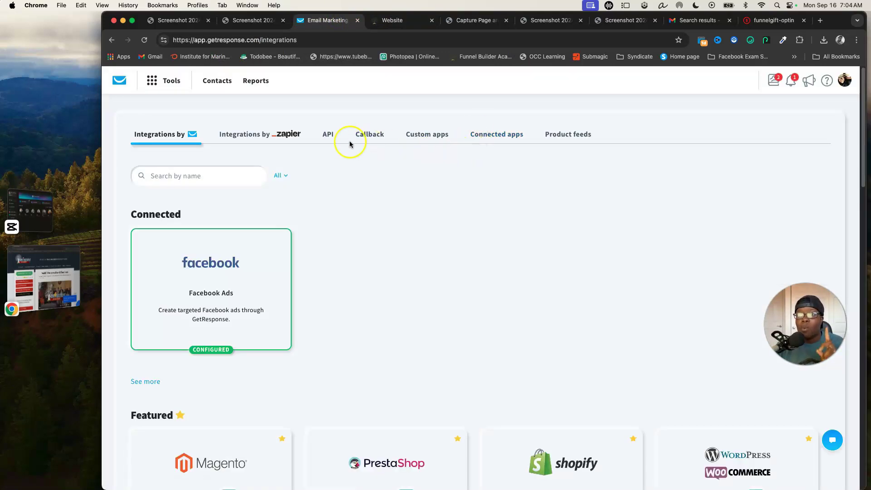
click(328, 136)
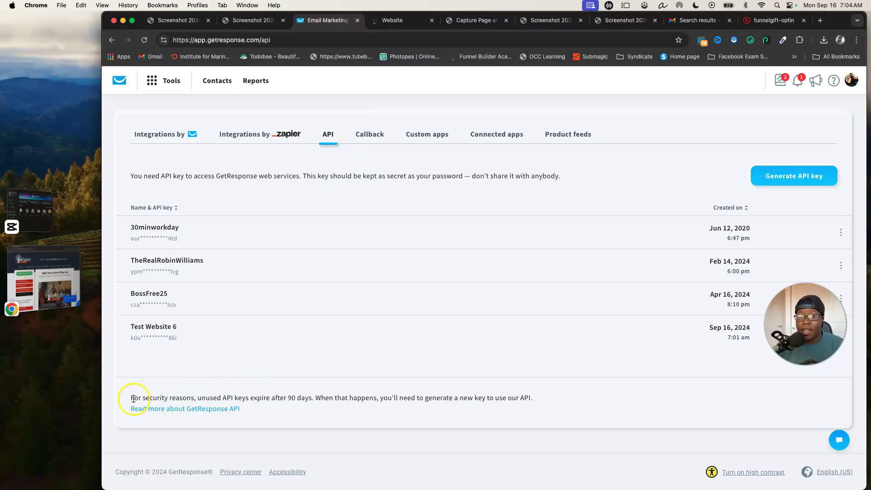
drag(132, 398, 533, 397)
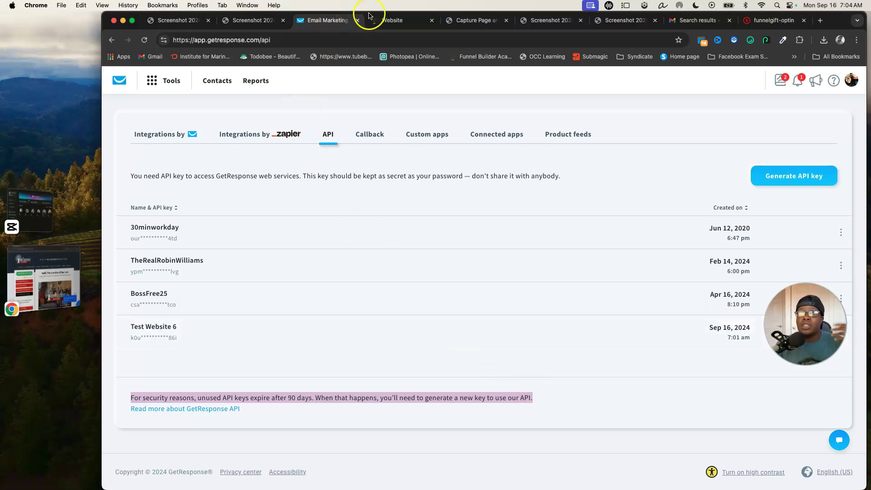
View the offer screenshots in the other browser tabs, and skim the Gmail search results for samcart.com sale notifications
click(390, 20)
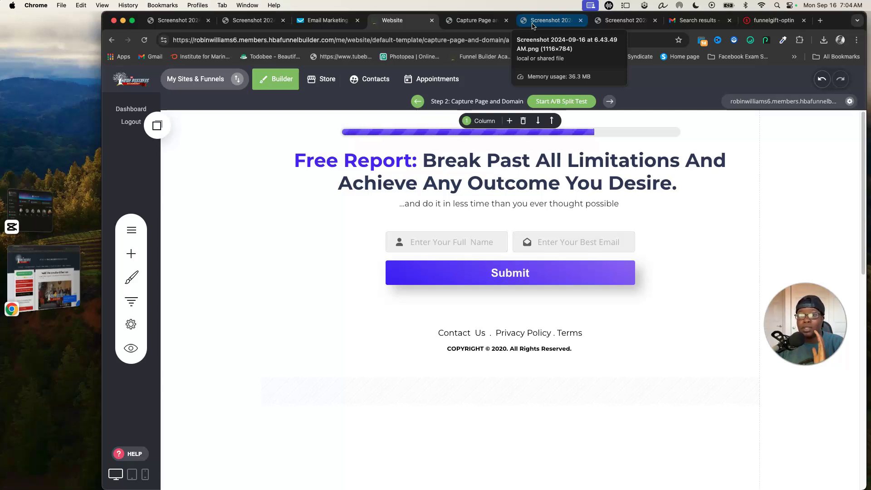
click(532, 22)
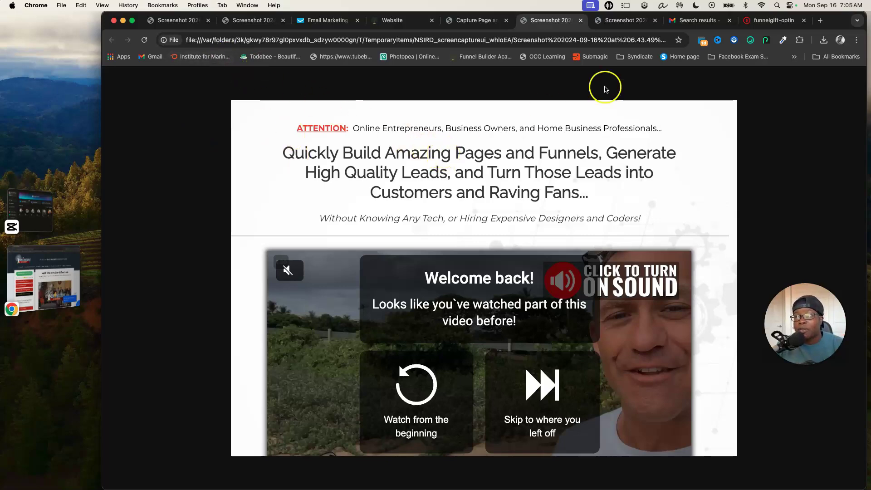
click(615, 24)
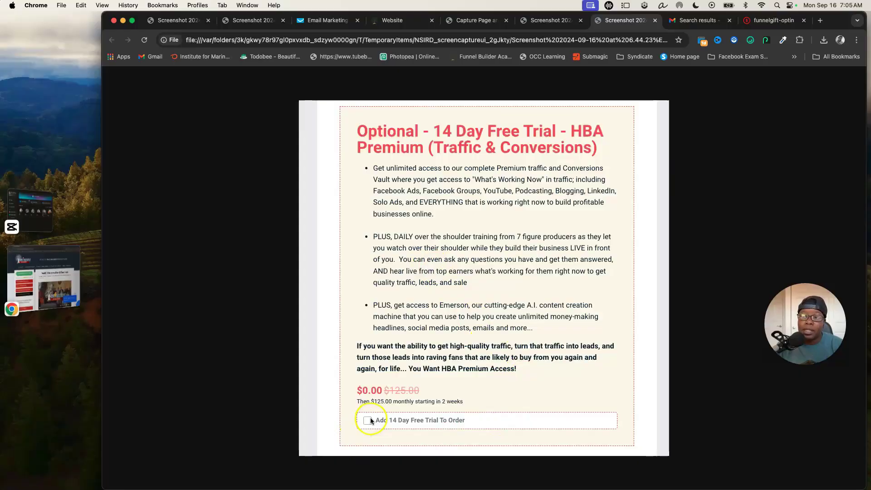
click(695, 25)
scroll(535, 240, down, 10)
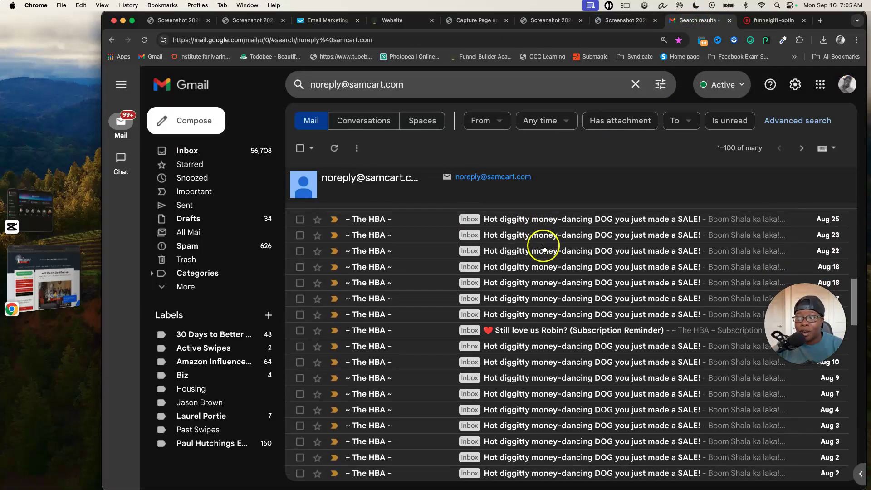
scroll(544, 246, down, 10)
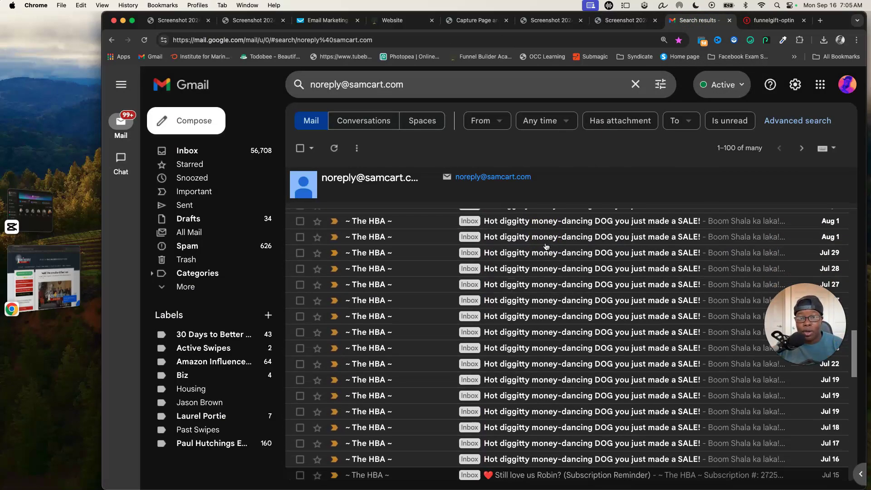
scroll(546, 245, up, 20)
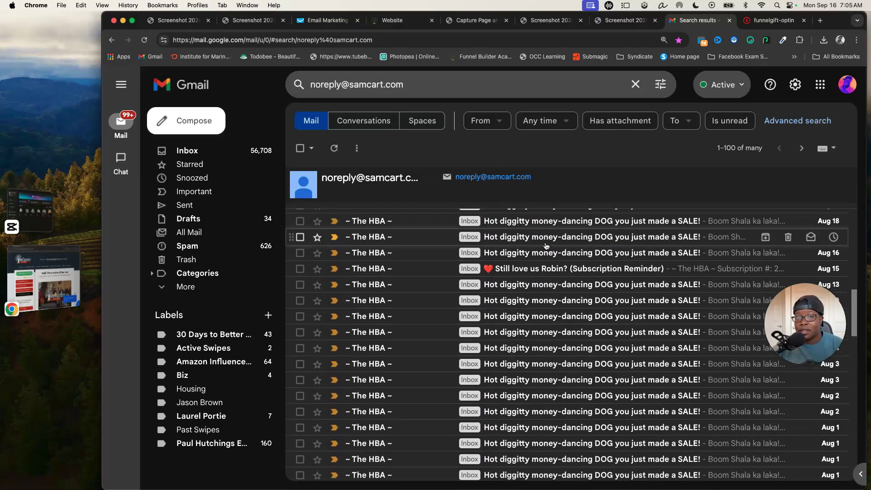